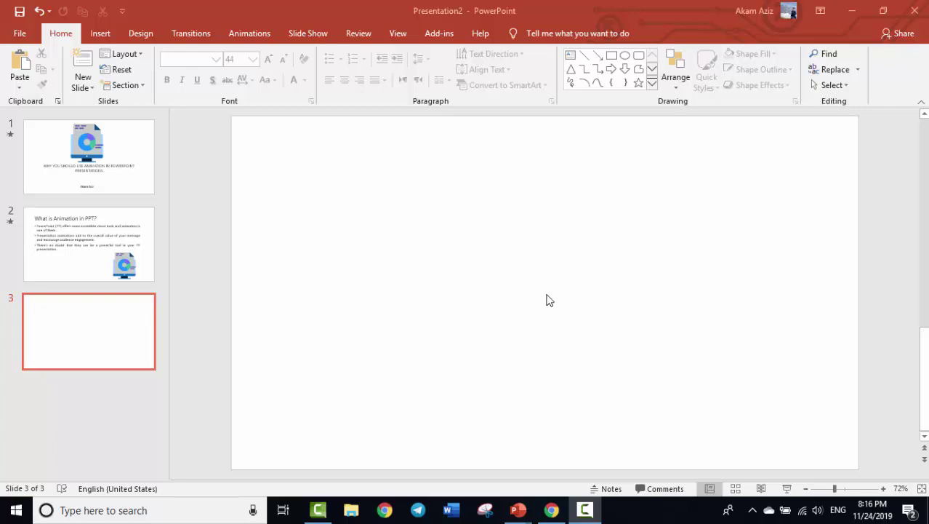
Step: Insert the BUILDING RECOMMENDED SYSTEMS video from the Desktop onto slide 3 as a full-slide clip
left_click(98, 33)
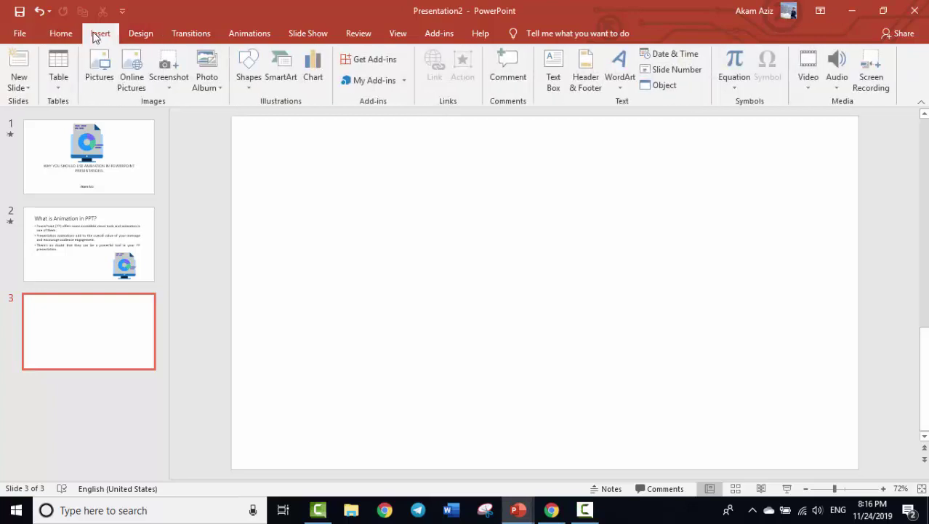
left_click(798, 87)
left_click(816, 118)
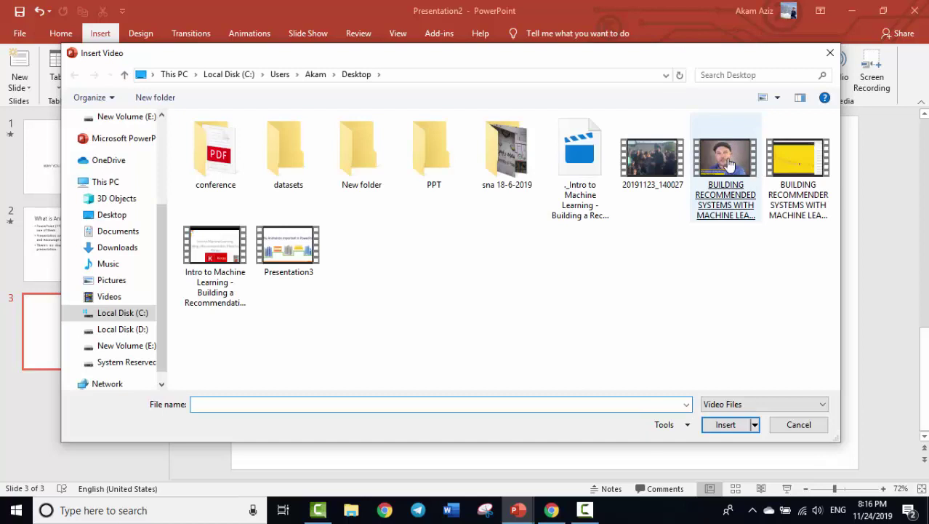
double_click(728, 164)
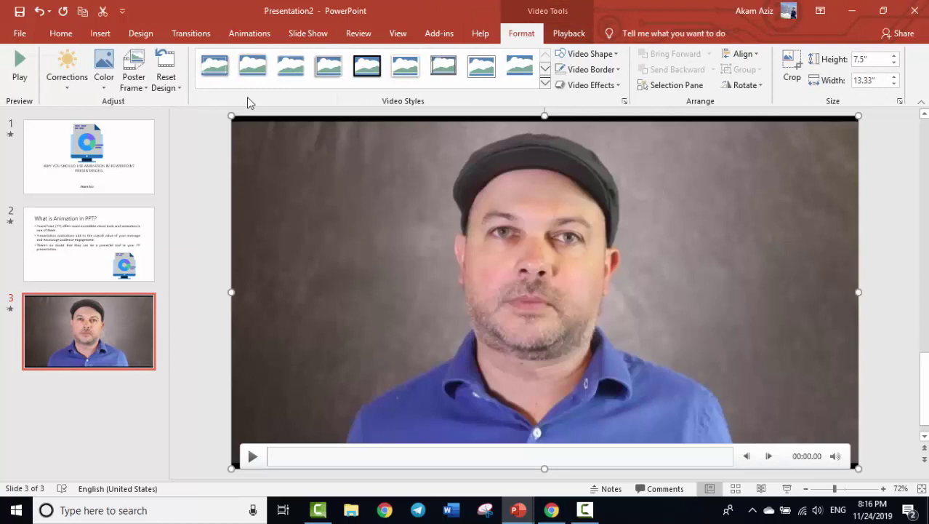
left_click(71, 89)
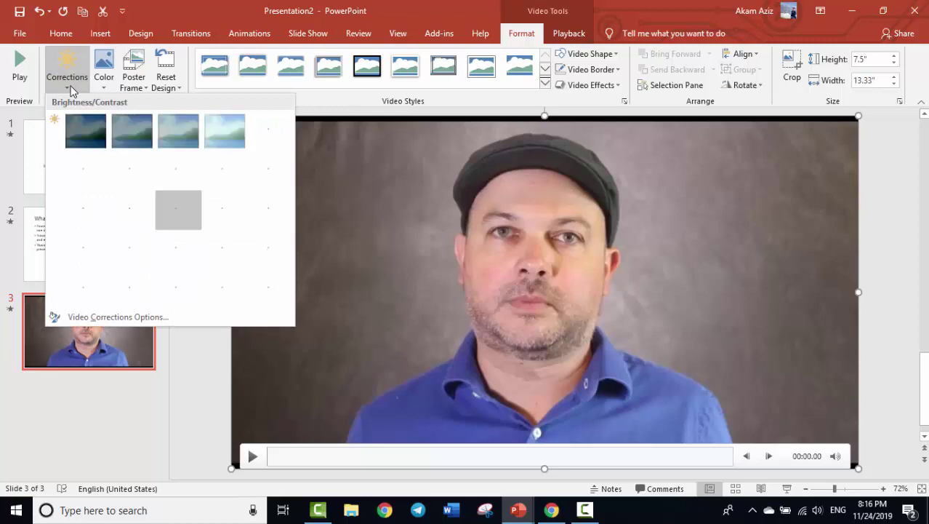
left_click(342, 170)
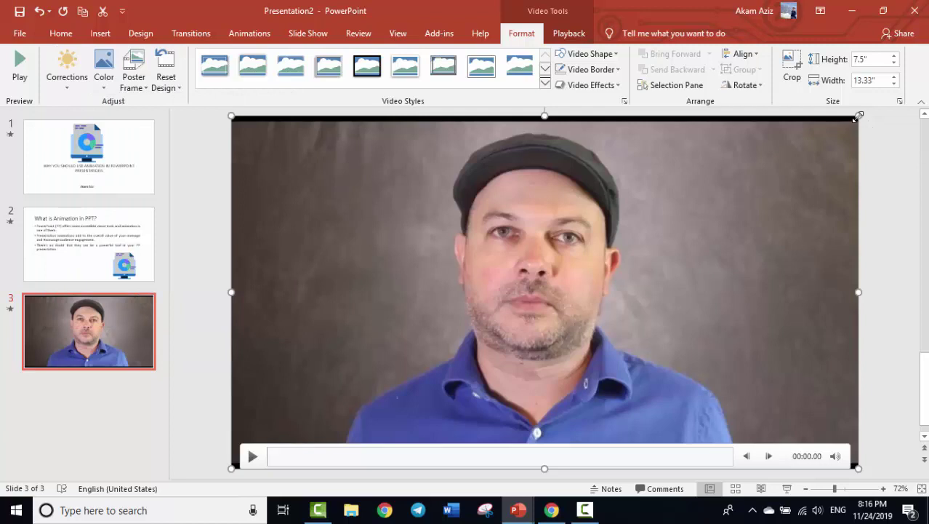
left_click_drag(858, 116, 737, 185)
mouse_move(602, 270)
left_mouse_down()
mouse_move(679, 218)
mouse_move(602, 175)
left_mouse_up()
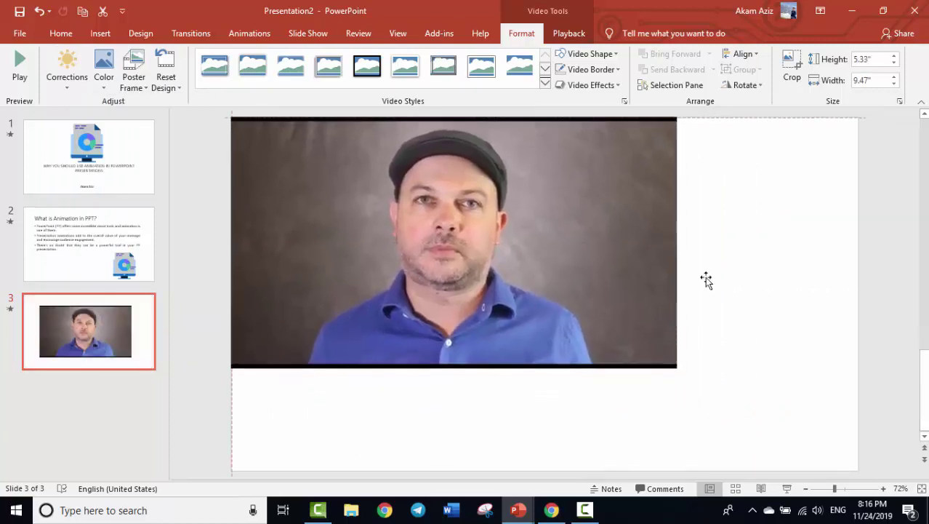
left_click_drag(676, 369, 813, 465)
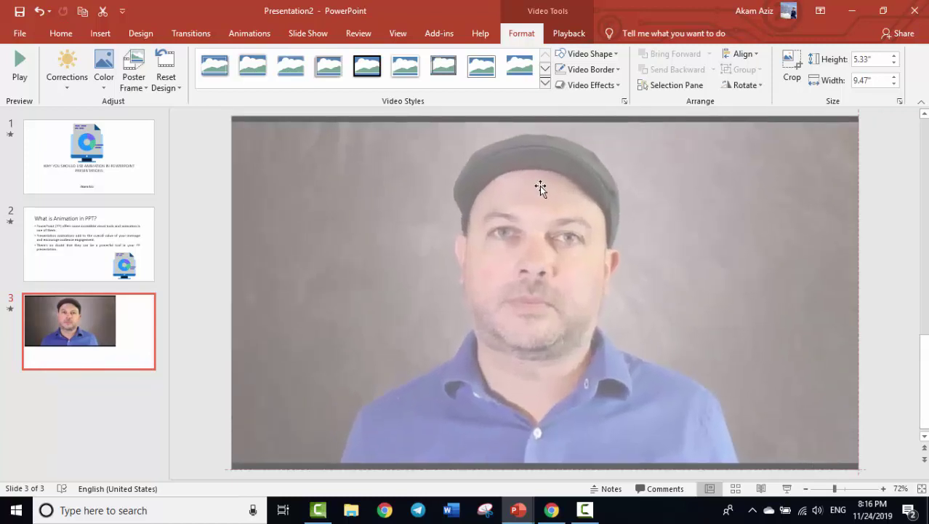
Step: Undo the video resize, try a Moderate style, then apply a white-framed Intense video style
key("ctrl+z")
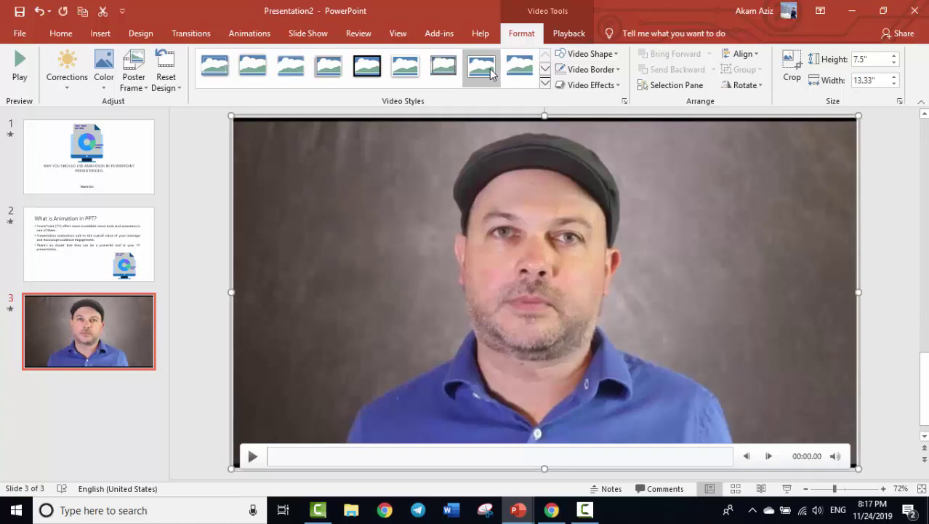
left_click(545, 86)
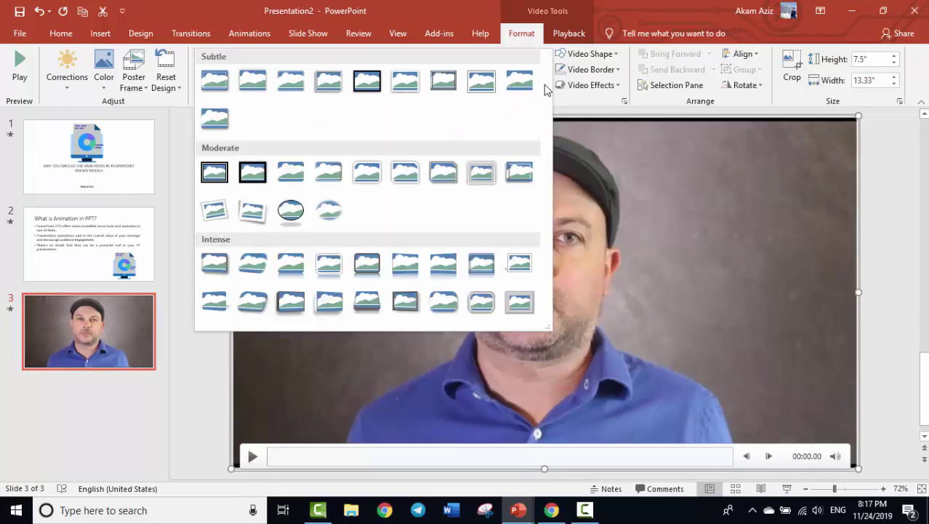
left_click(522, 174)
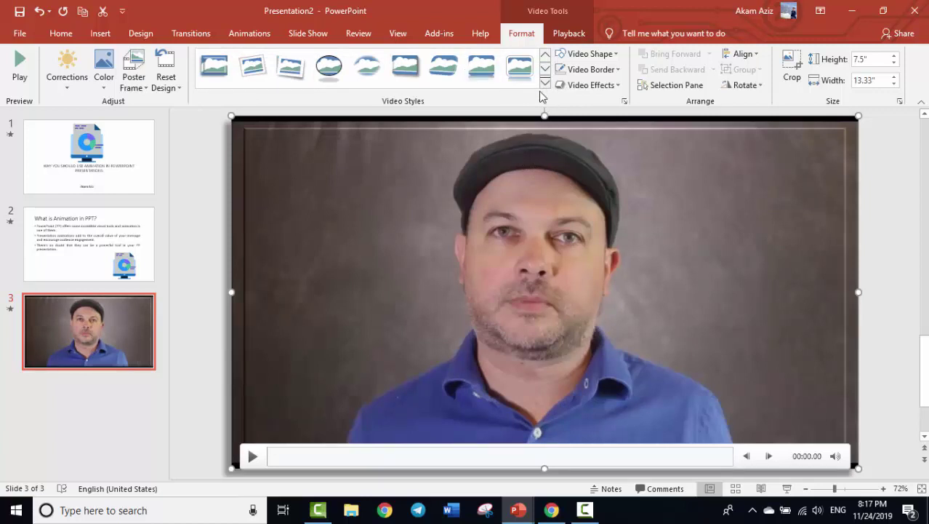
left_click(545, 83)
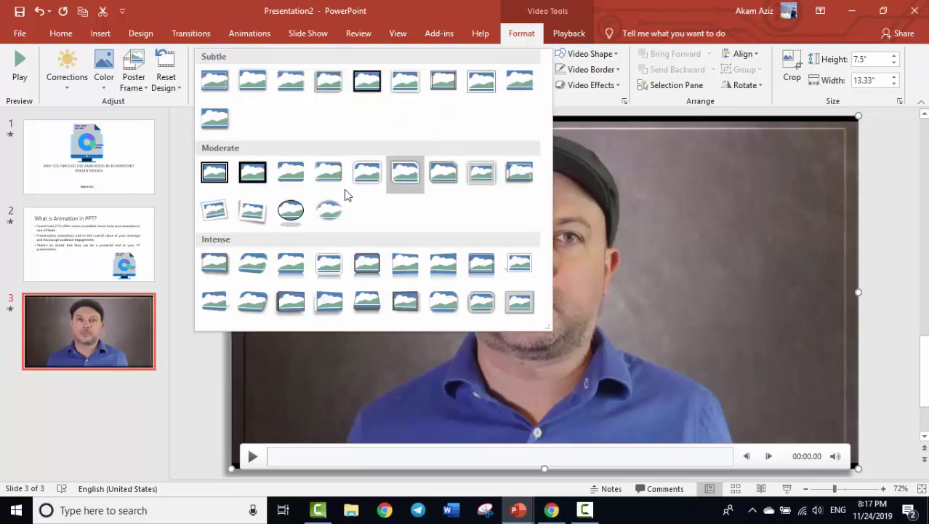
left_click(366, 173)
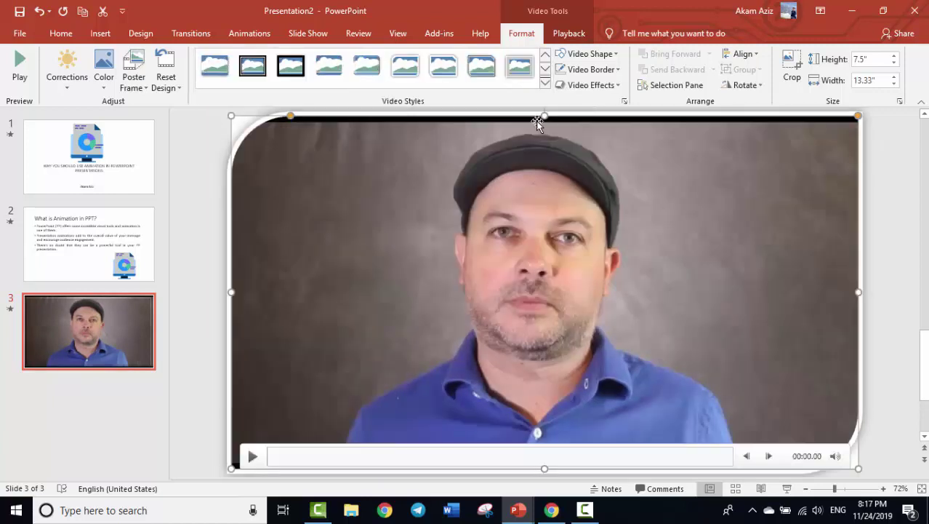
left_click(546, 85)
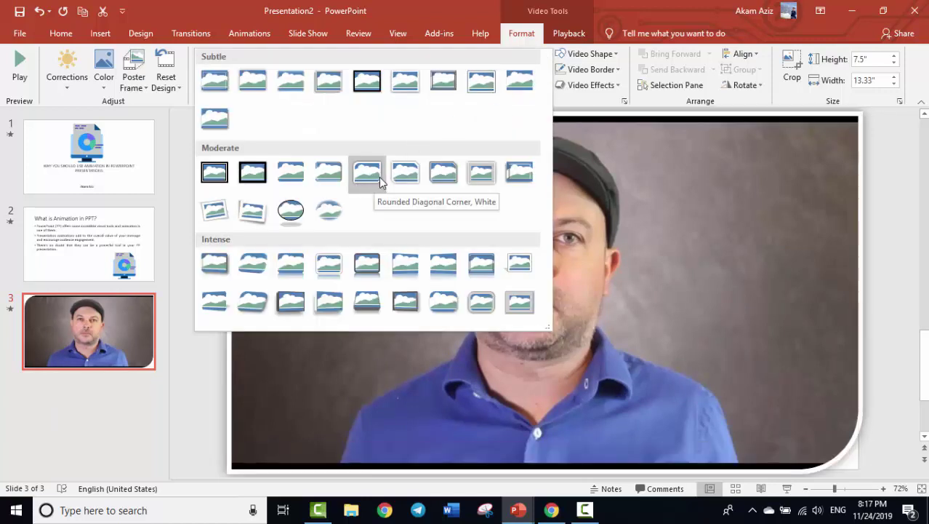
left_click(520, 269)
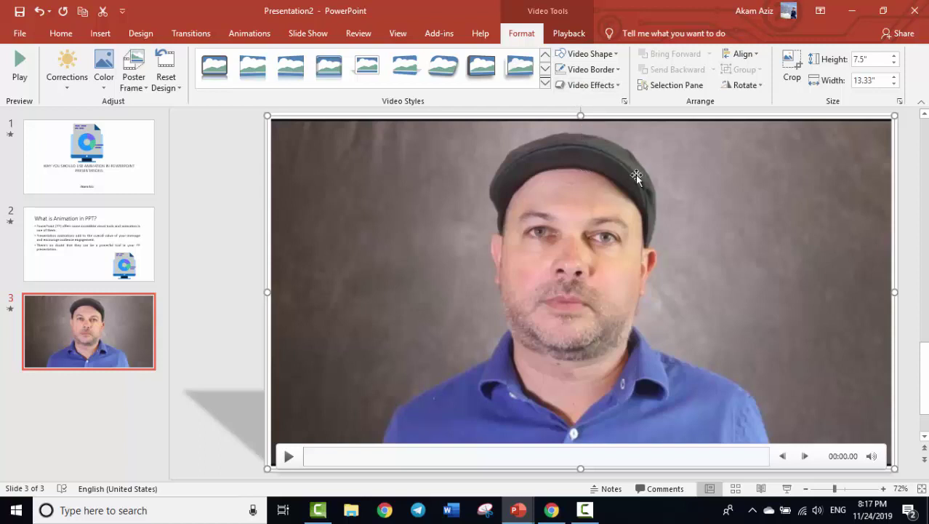
Step: Trim the video so its end time is 05:33.471 instead of 56:55.841
left_click(570, 34)
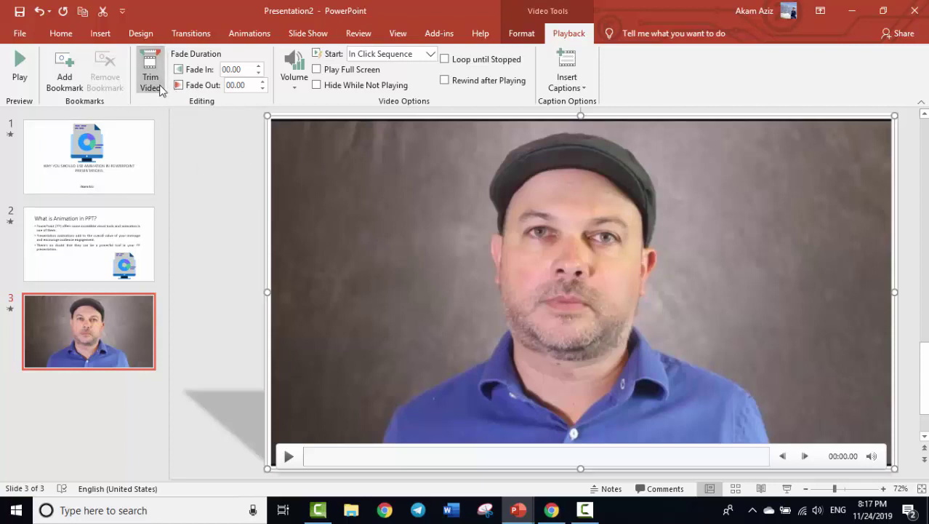
left_click(161, 88)
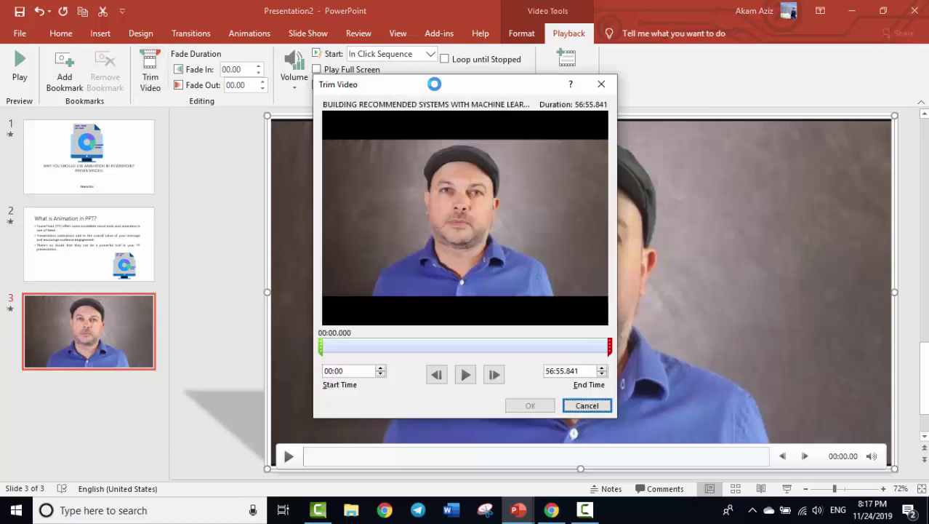
left_click_drag(434, 83, 485, 91)
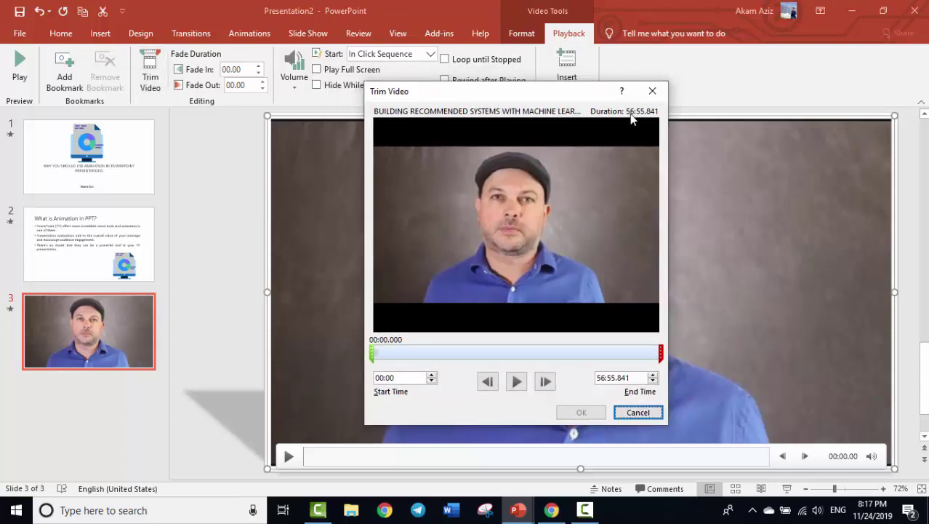
left_click(660, 354)
left_click_drag(428, 352, 403, 354)
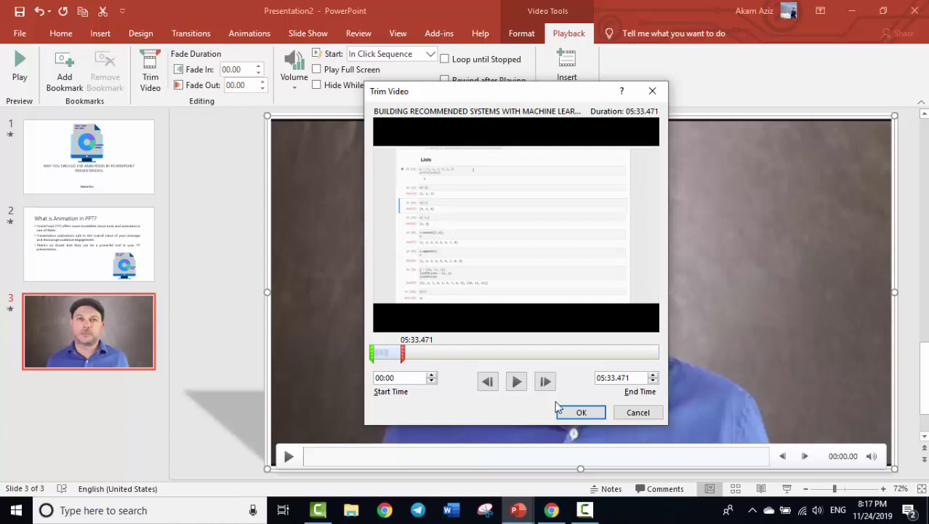
left_click(580, 414)
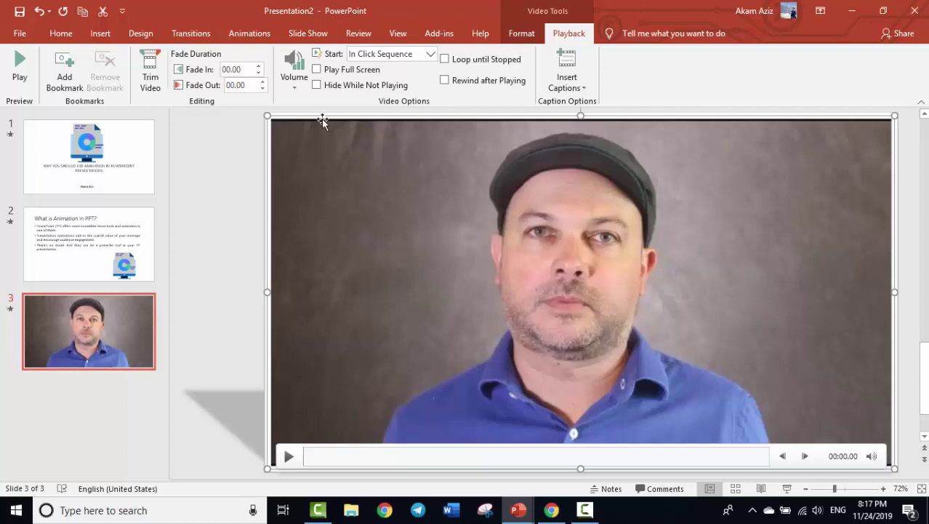
Step: Set the video's playback Start to Automatically, leaving the volume unchanged
left_click(298, 89)
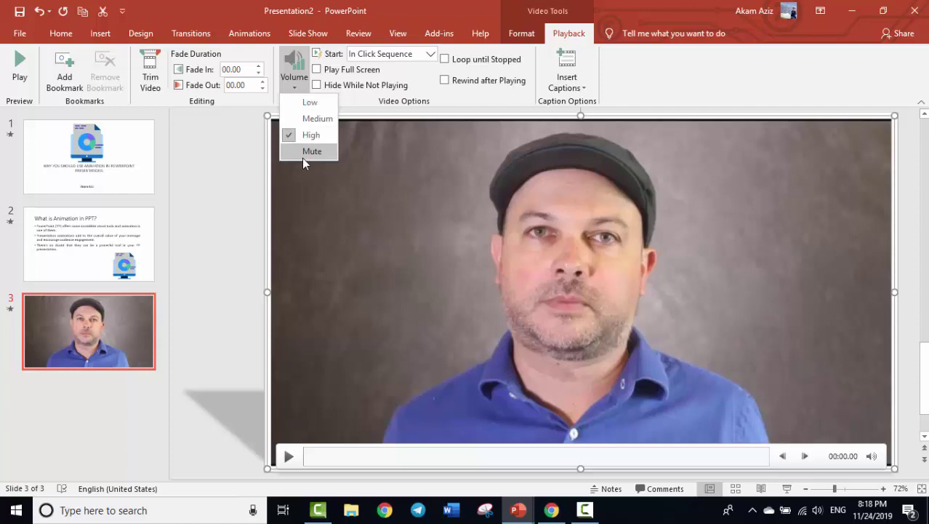
left_click(394, 166)
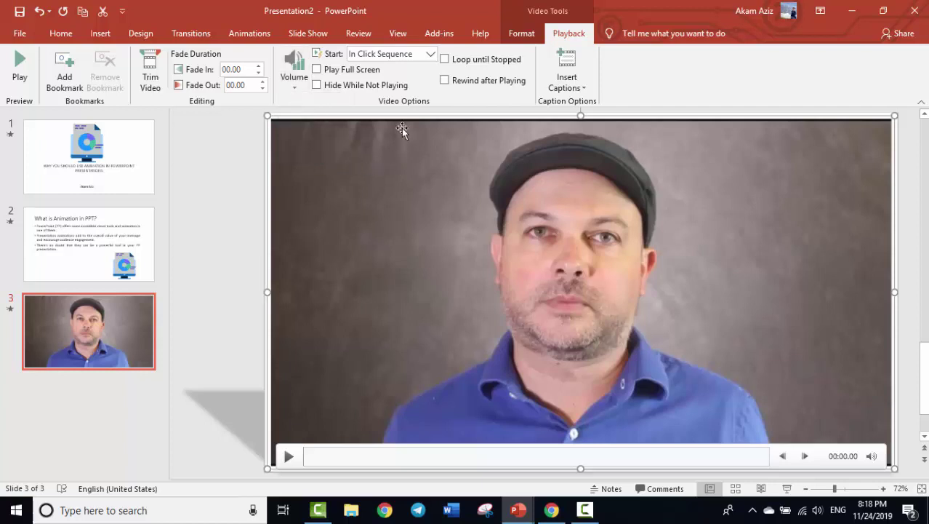
left_click(429, 54)
left_click(375, 82)
Step: Apply the Play animation to the video and set its Start to With Previous
left_click(250, 33)
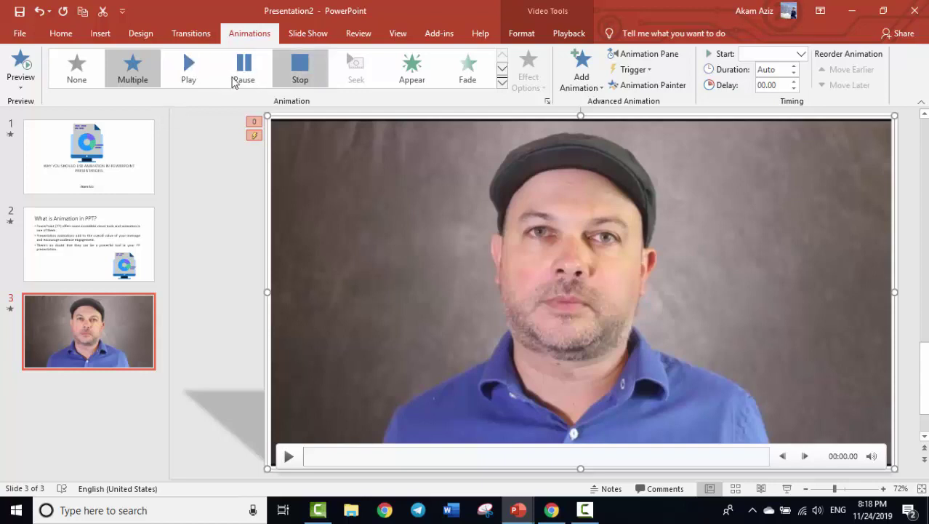
left_click(188, 69)
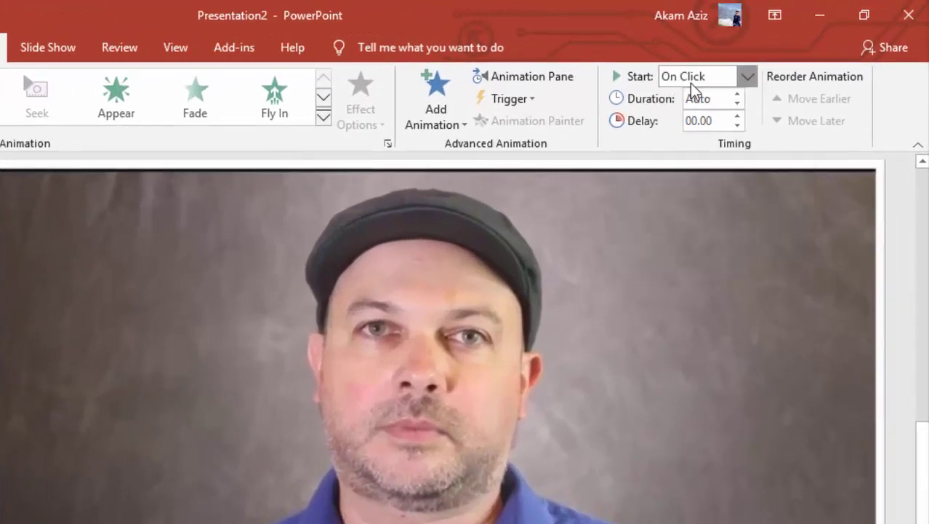
left_click(692, 83)
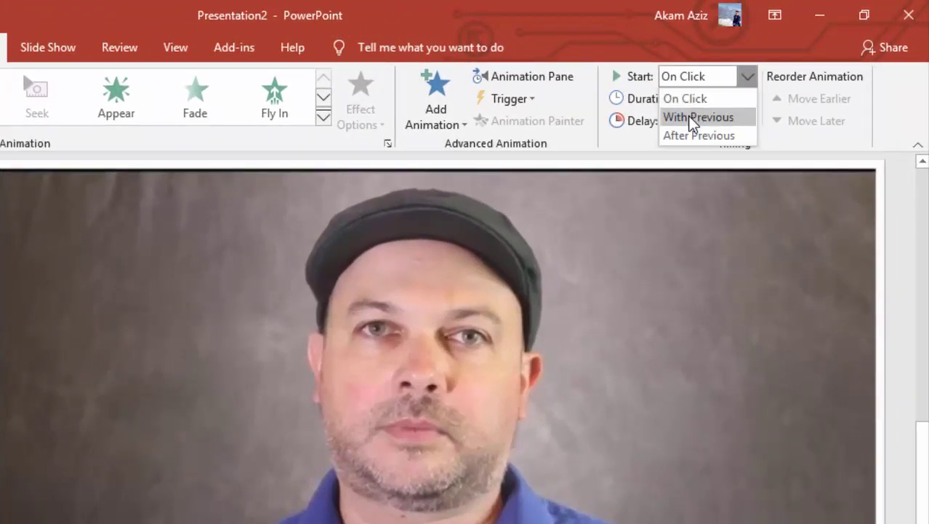
left_click(695, 118)
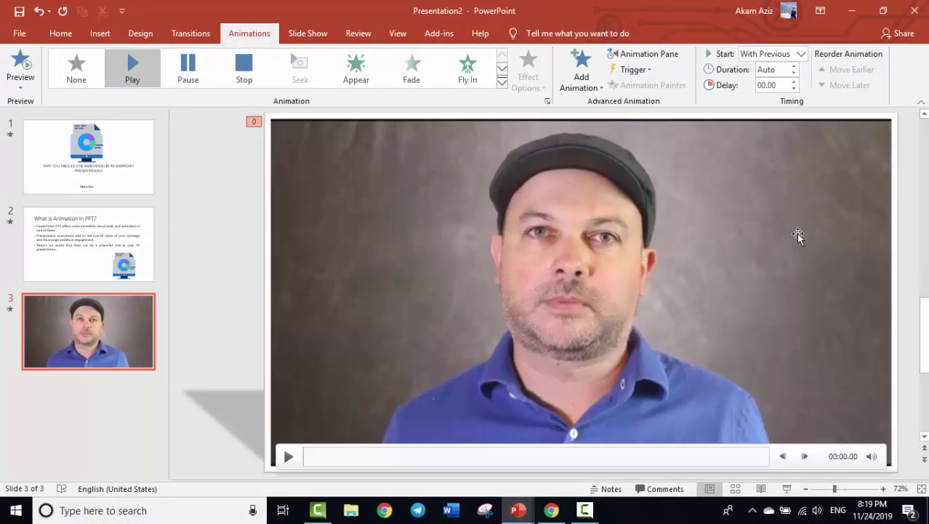
left_click(762, 489)
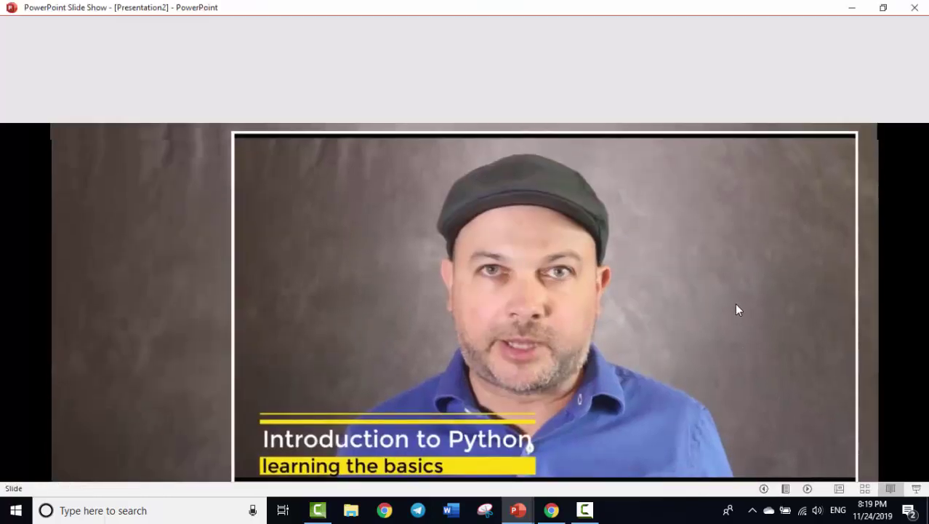
left_click(736, 309)
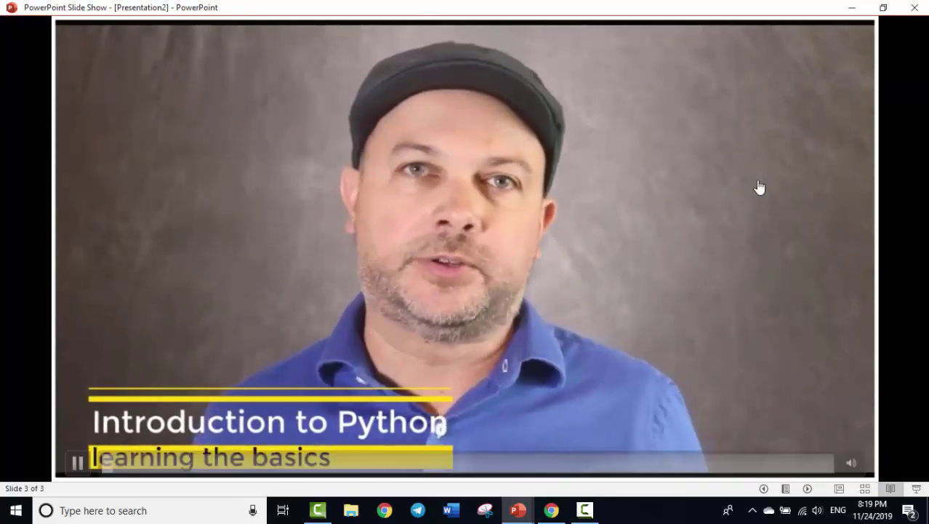
left_click(547, 262)
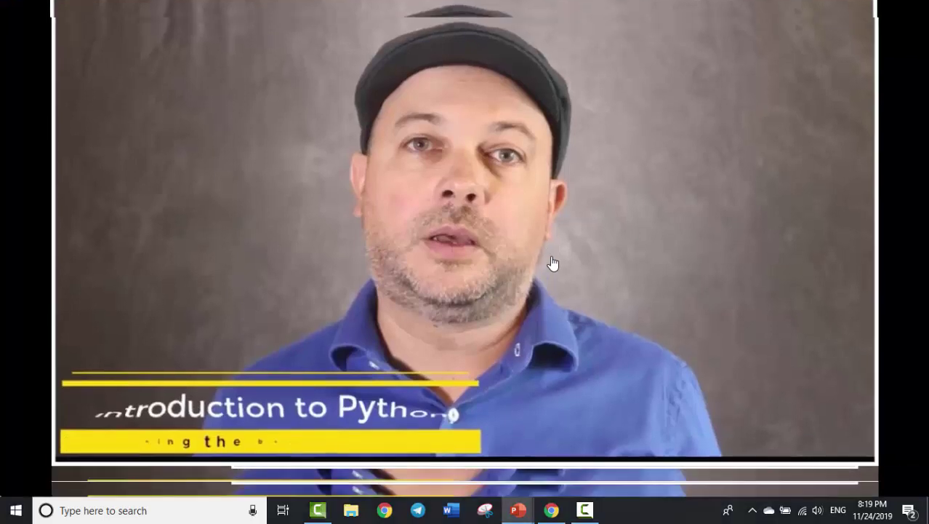
key("Escape")
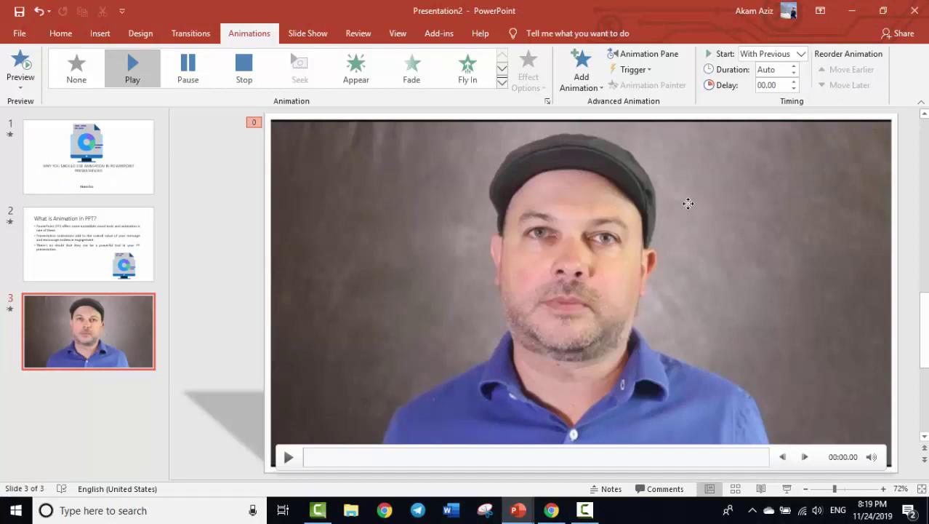
Step: Shrink the video to about half size and paste a copy to its right
left_click(734, 191)
mouse_move(893, 122)
left_mouse_down()
mouse_move(520, 300)
mouse_move(491, 200)
left_mouse_up()
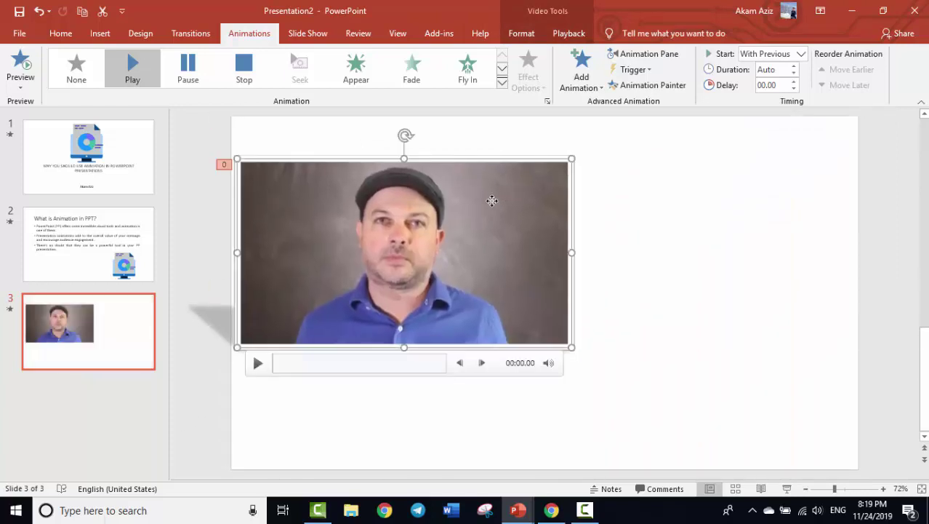
key("ctrl+c")
key("ctrl+v")
left_click_drag(486, 221, 816, 233)
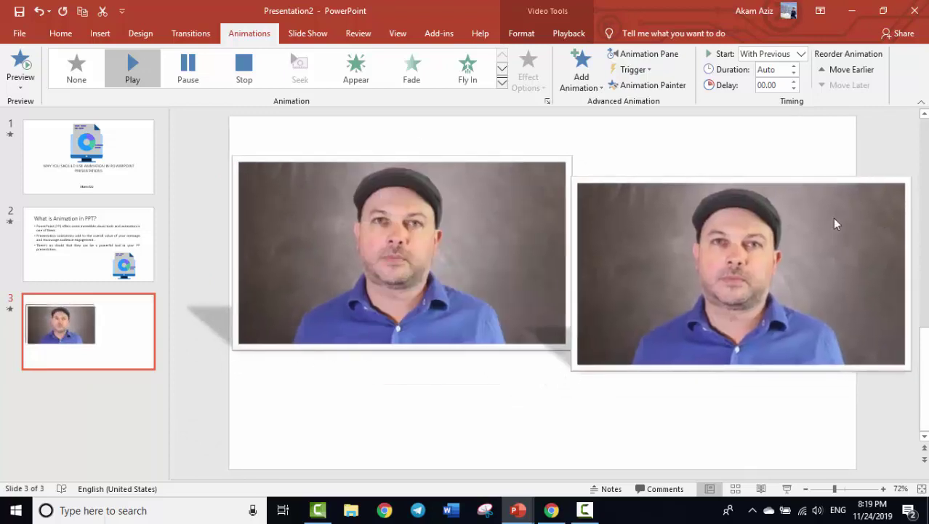
Step: Resize both videos and move the right one up level with the left
left_click(539, 174)
mouse_move(541, 170)
left_mouse_down()
mouse_move(452, 234)
mouse_move(461, 177)
left_mouse_up()
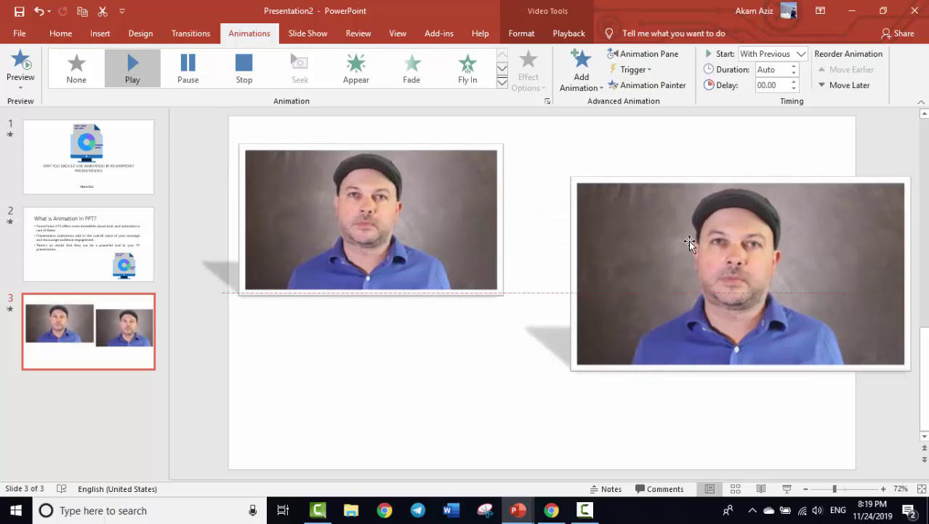
left_click(848, 201)
left_click_drag(908, 182, 830, 224)
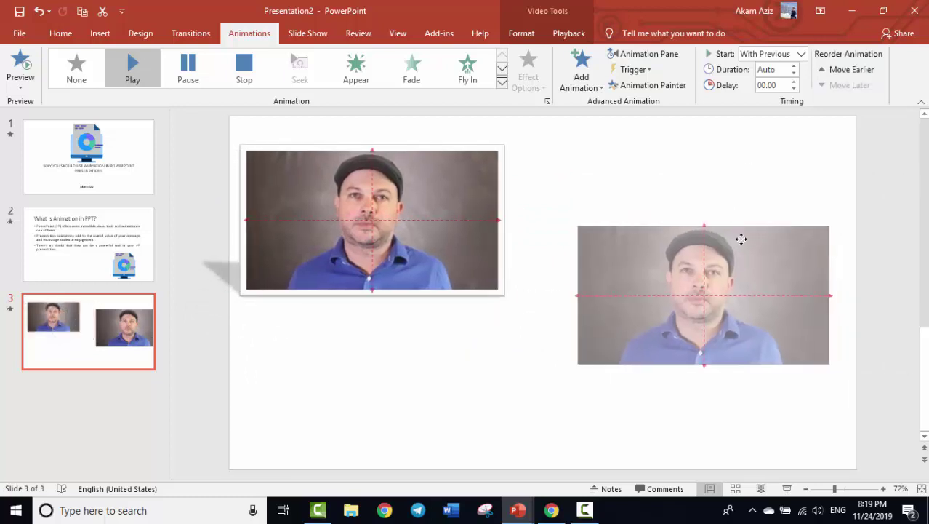
left_click_drag(742, 240, 727, 175)
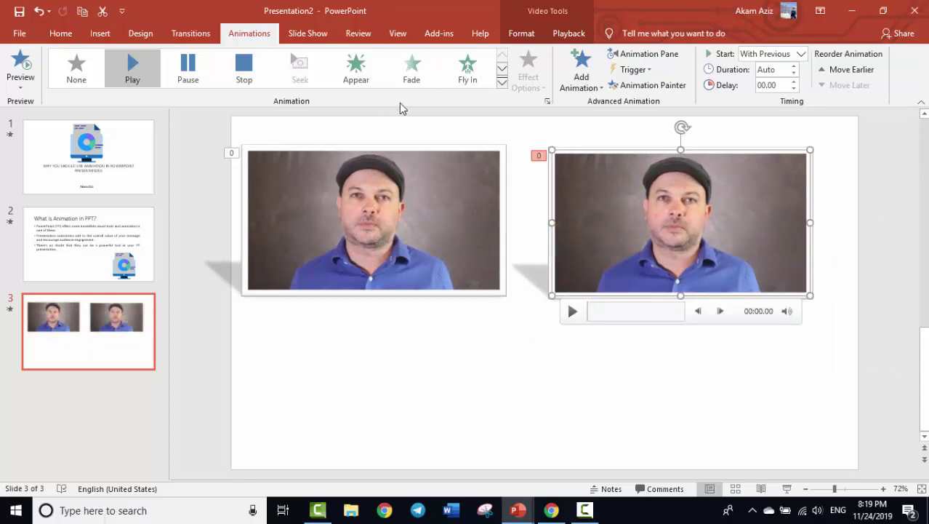
Step: Apply Play to the left video and set it to start With Previous
left_click(372, 170)
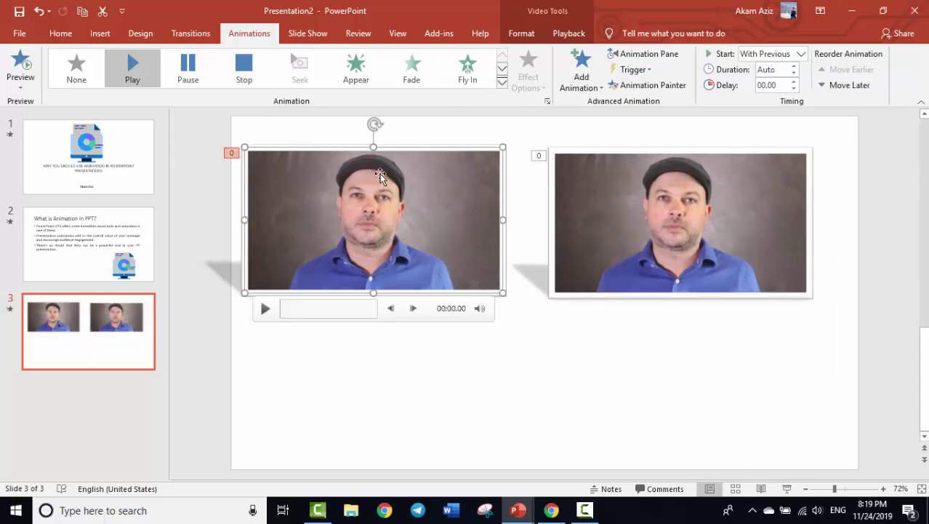
left_click(132, 68)
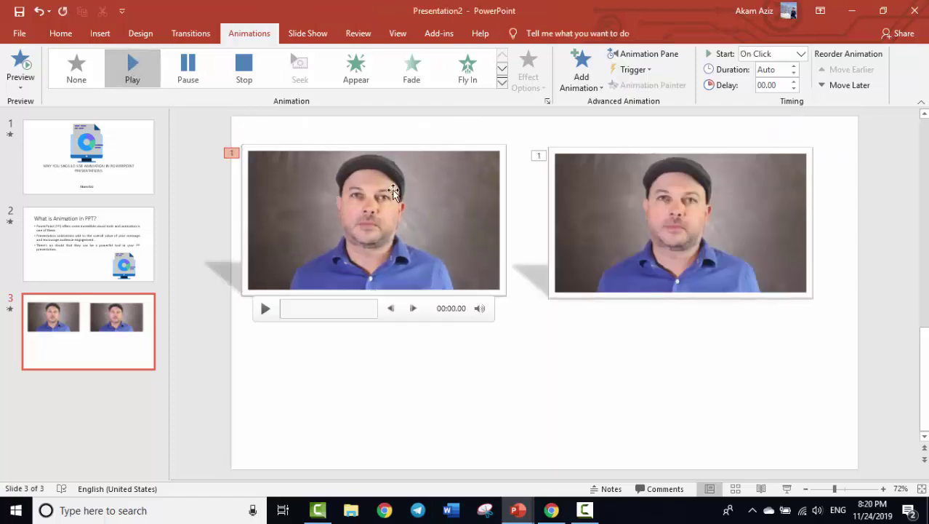
left_click(800, 54)
left_click(763, 82)
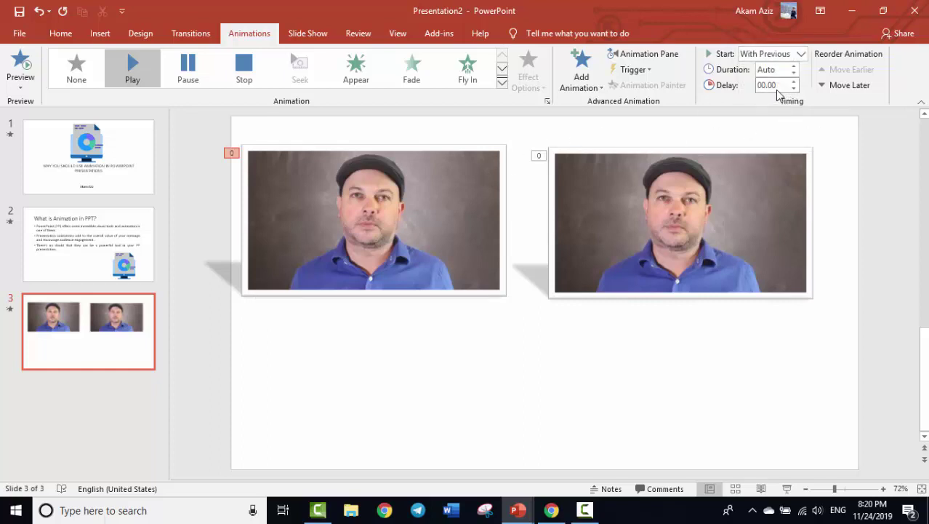
Step: Add a Stop animation to the left video
left_click(581, 76)
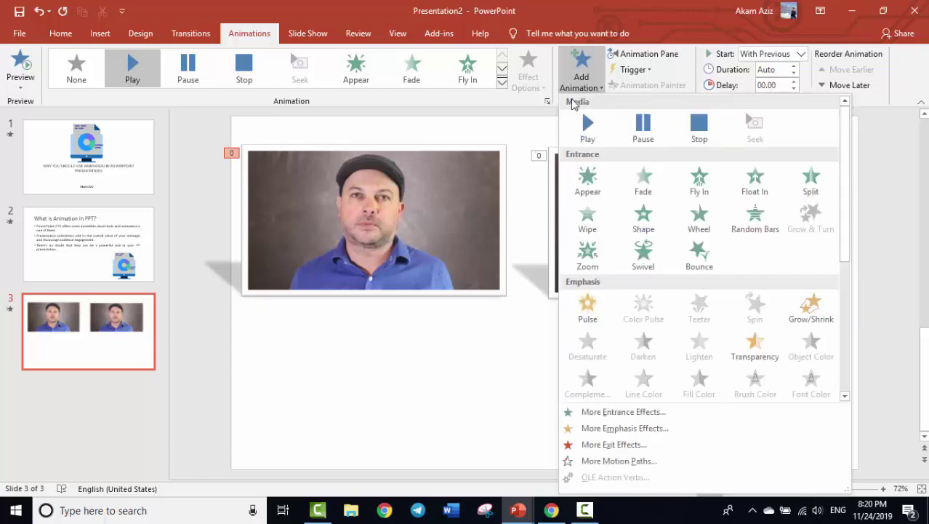
left_click(456, 174)
left_click(472, 167)
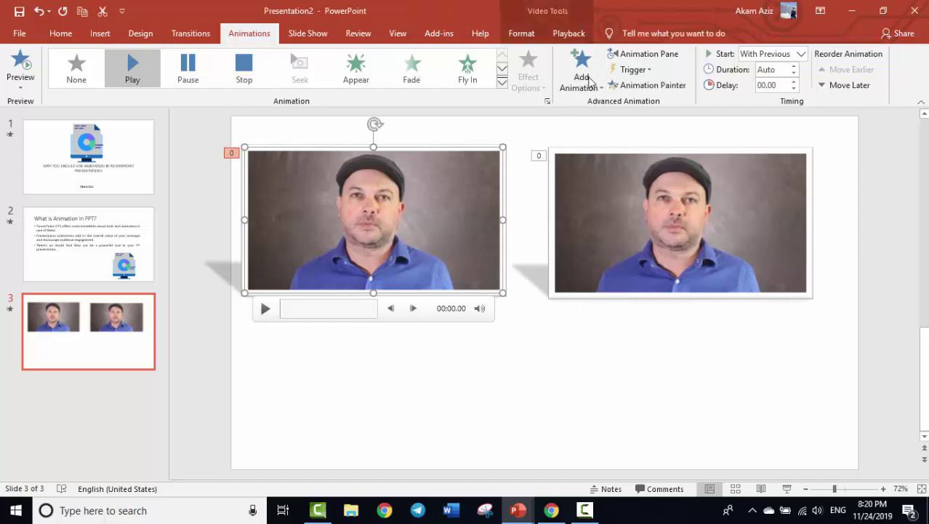
left_click(581, 76)
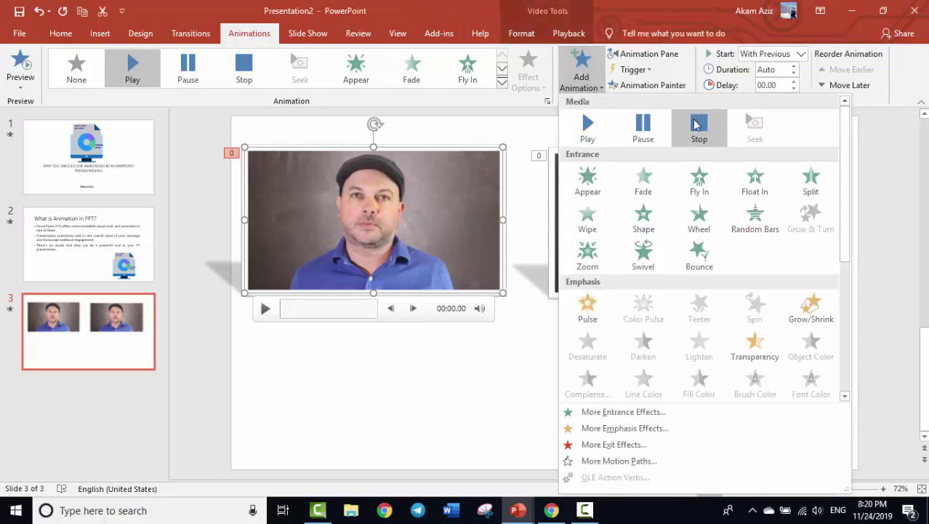
left_click(696, 125)
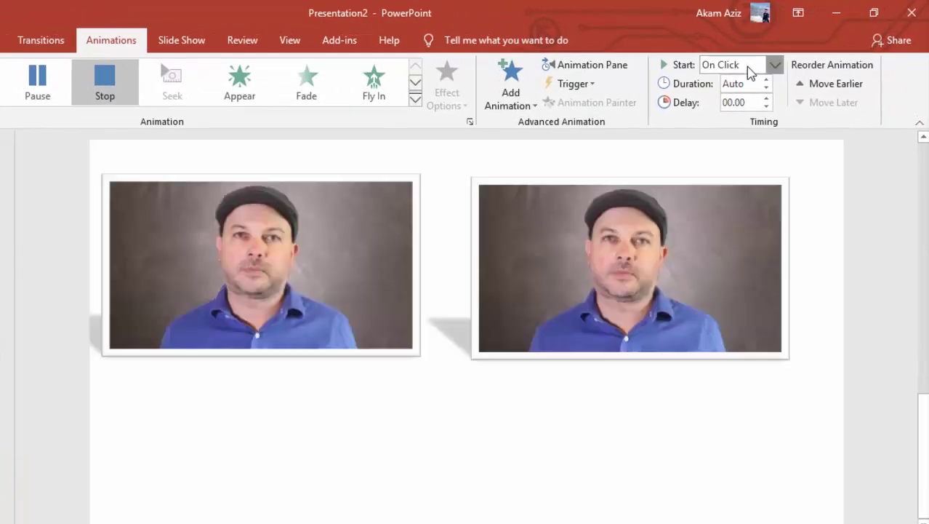
Step: Set the left video's Stop to start With Previous with a 03.00-second delay
left_click(757, 63)
left_click(749, 98)
left_click(767, 99)
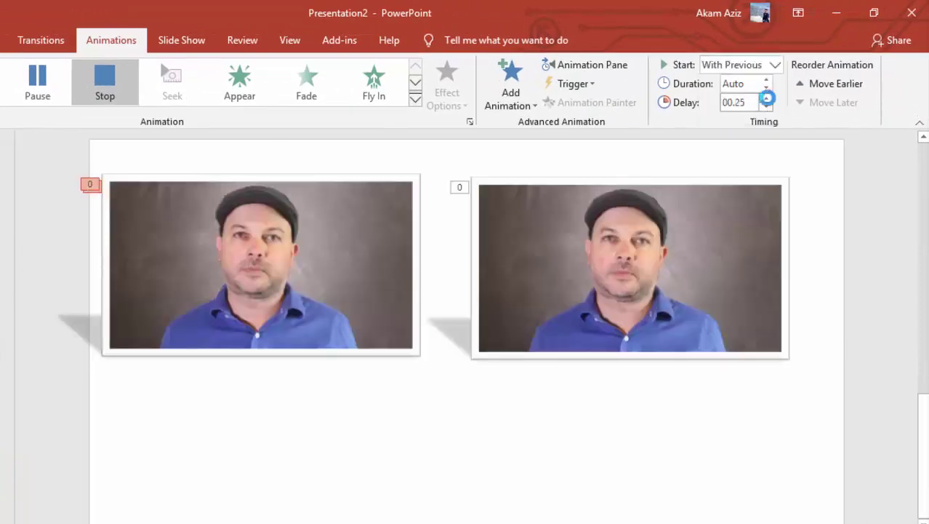
left_click(767, 99)
left_click(767, 99)
left_click(768, 99)
left_click(767, 99)
left_click(767, 99)
left_click(767, 99)
left_click(767, 99)
left_click(767, 99)
left_click(768, 99)
left_click(767, 99)
left_click(767, 99)
Step: Give the right video a Play animation starting With Previous after a 03.00-second delay
left_click(611, 261)
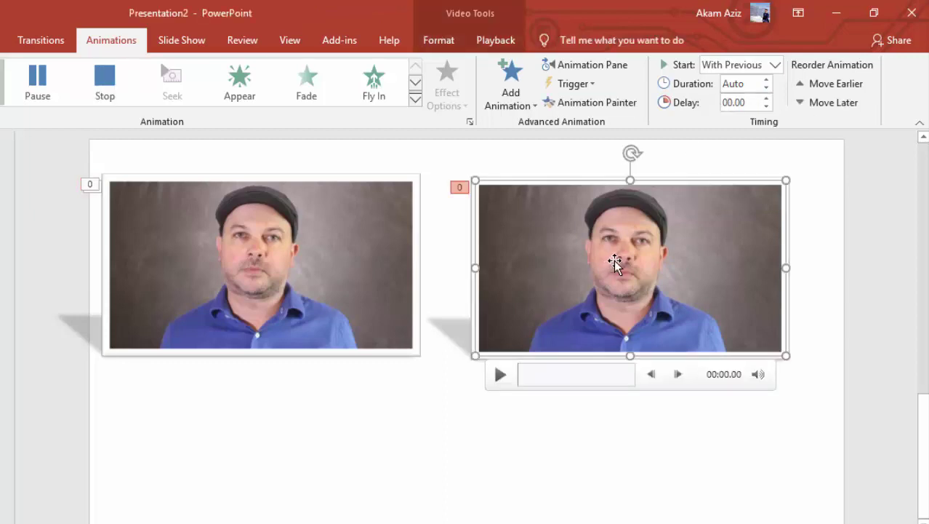
left_click(39, 92)
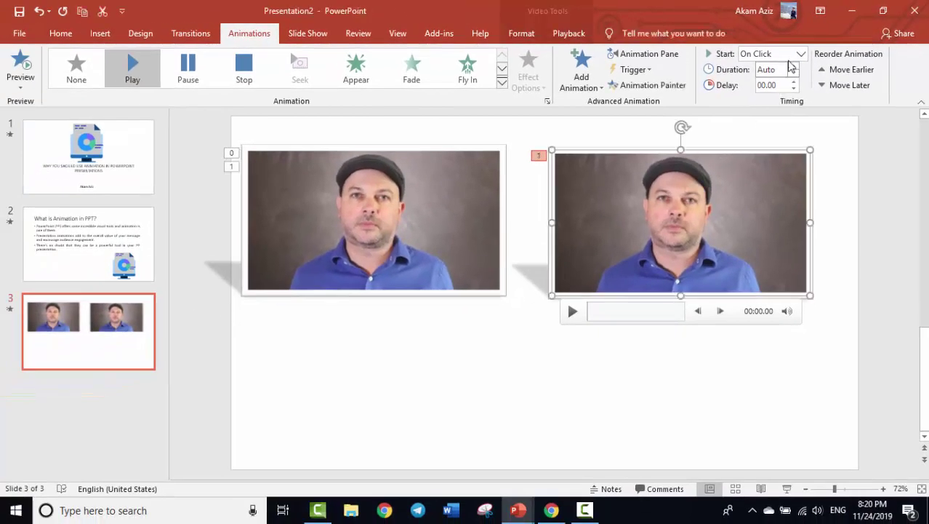
left_click(799, 54)
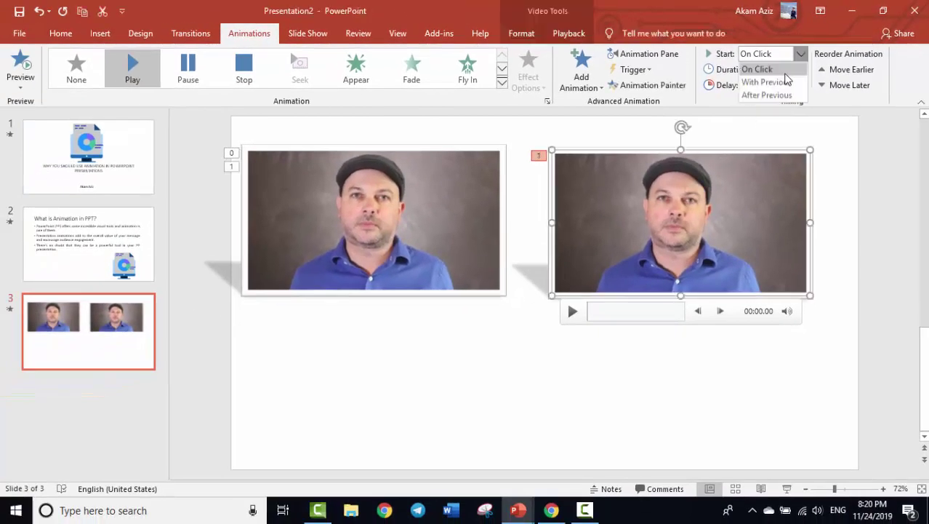
left_click(789, 81)
left_click(794, 81)
left_click(794, 81)
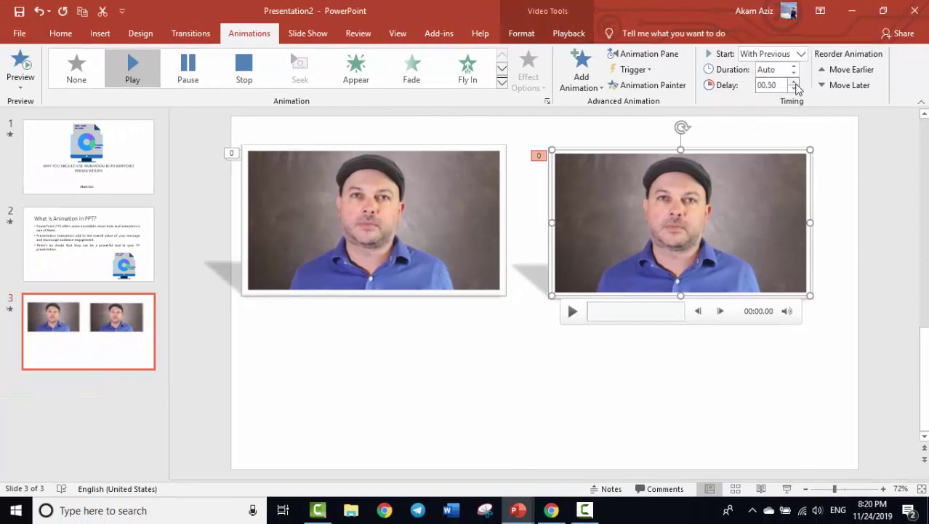
left_click(795, 81)
left_click(794, 81)
left_click(794, 82)
left_click(795, 81)
left_click(795, 83)
left_click(794, 81)
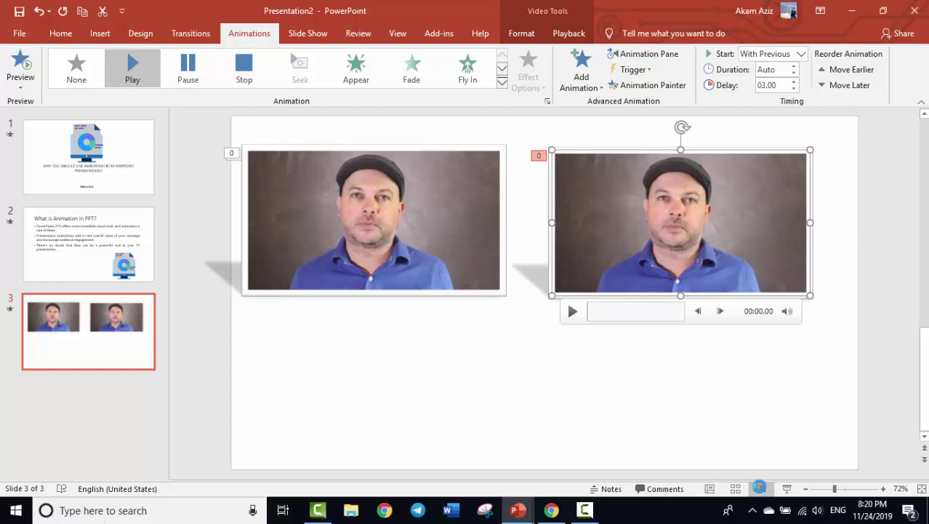
left_click(761, 488)
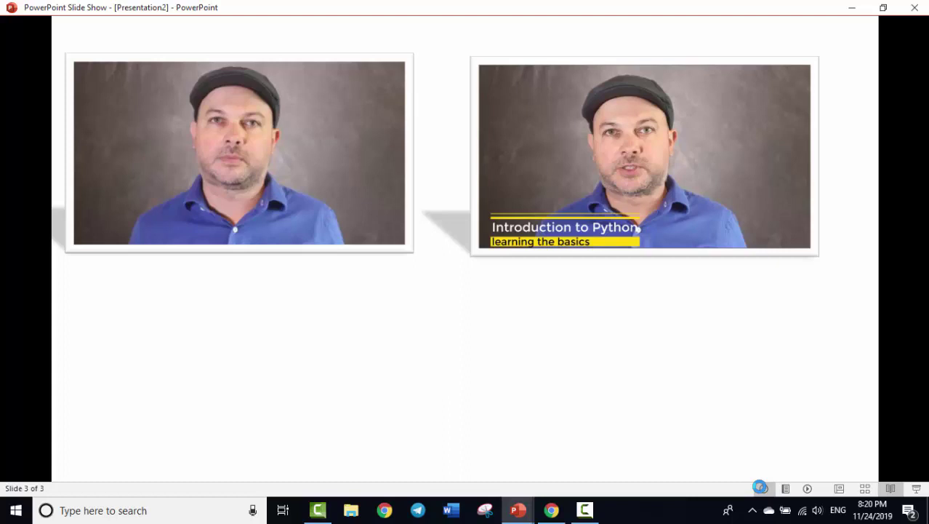
key("Escape")
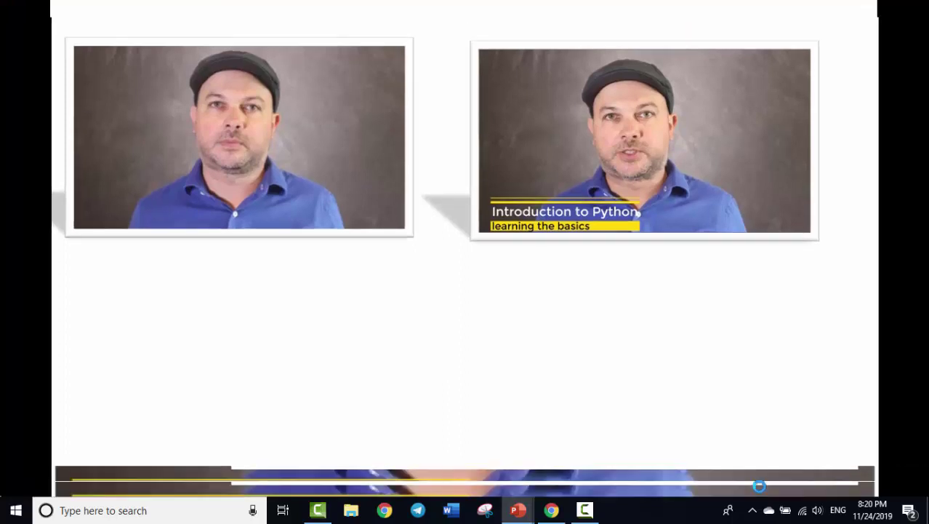